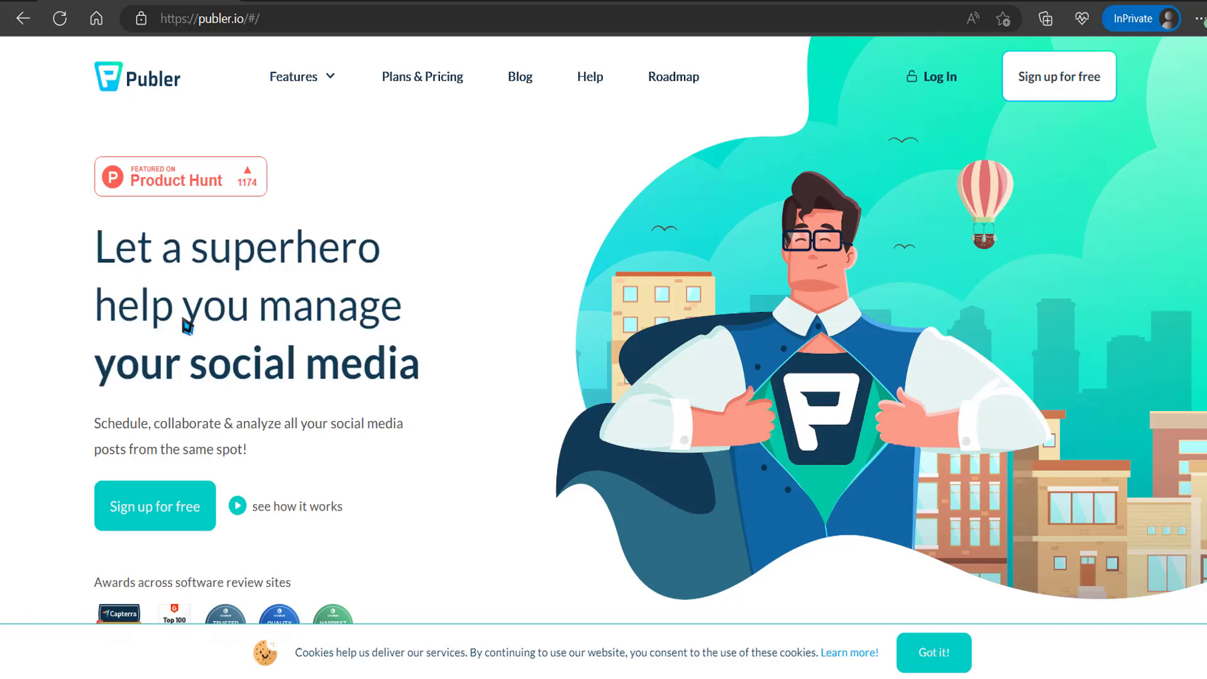
# Open publer.io in a new InPrivate Edge window and go to Sign up for free.
pyautogui.hotkey('ctrl', 'shift', 'n')
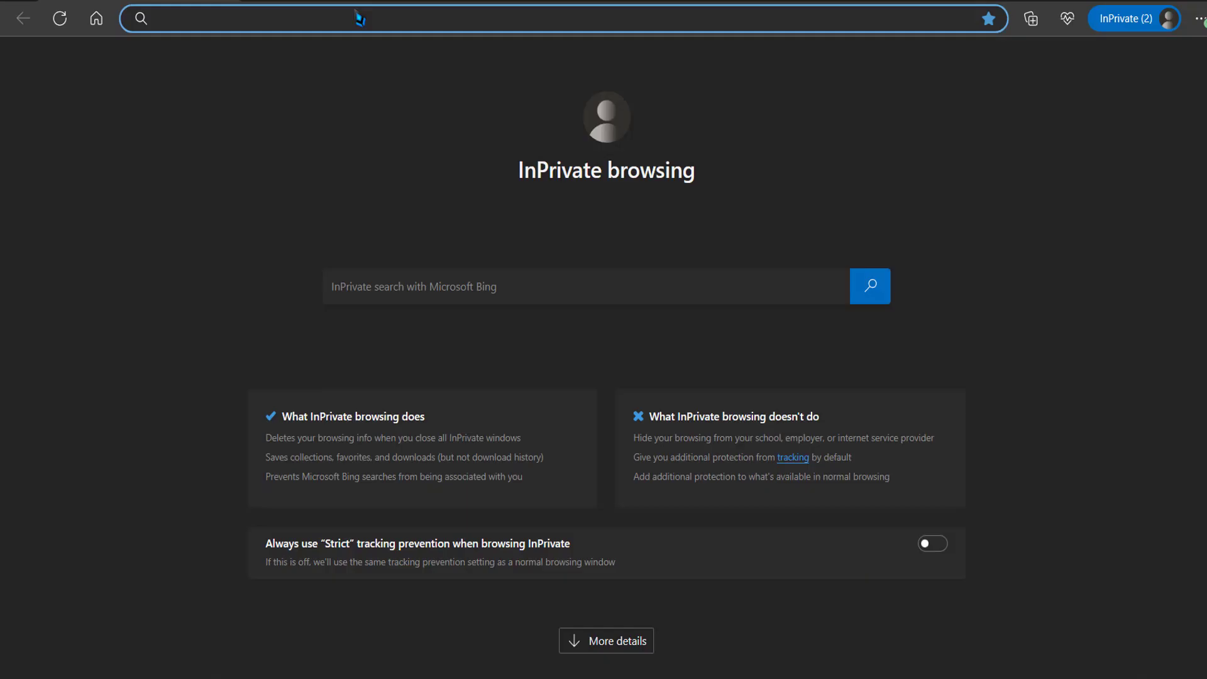
pyautogui.write('pu')
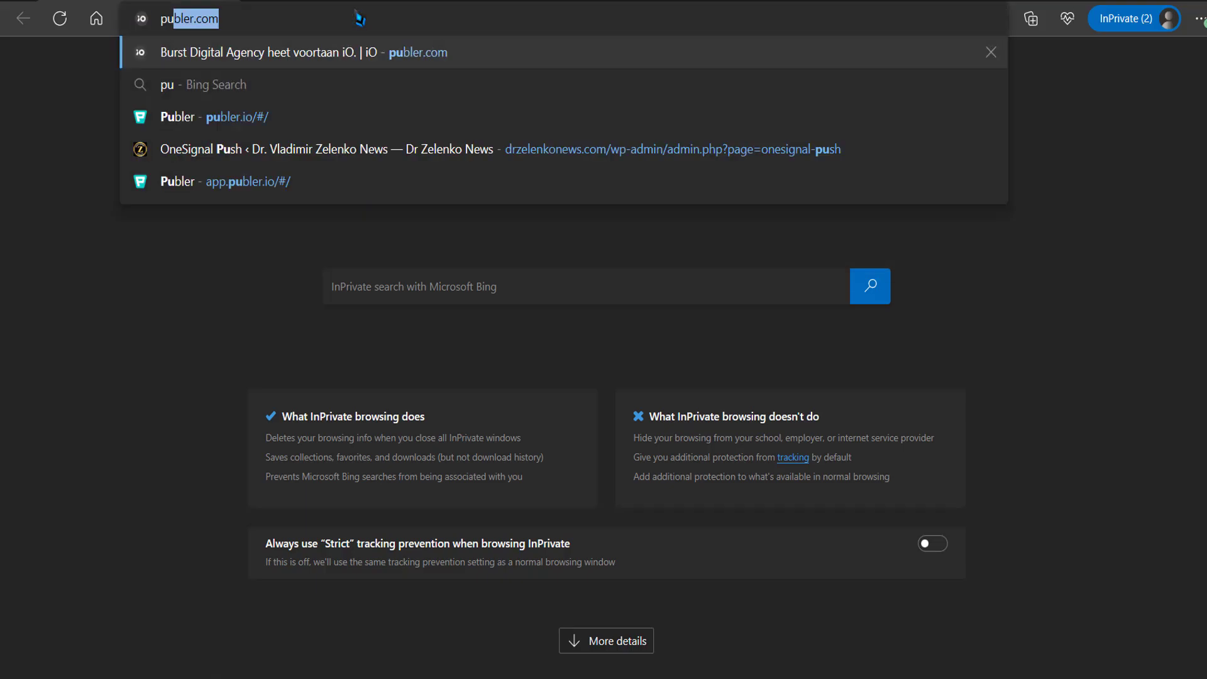
pyautogui.press('Return')
pyautogui.click(1056, 125)
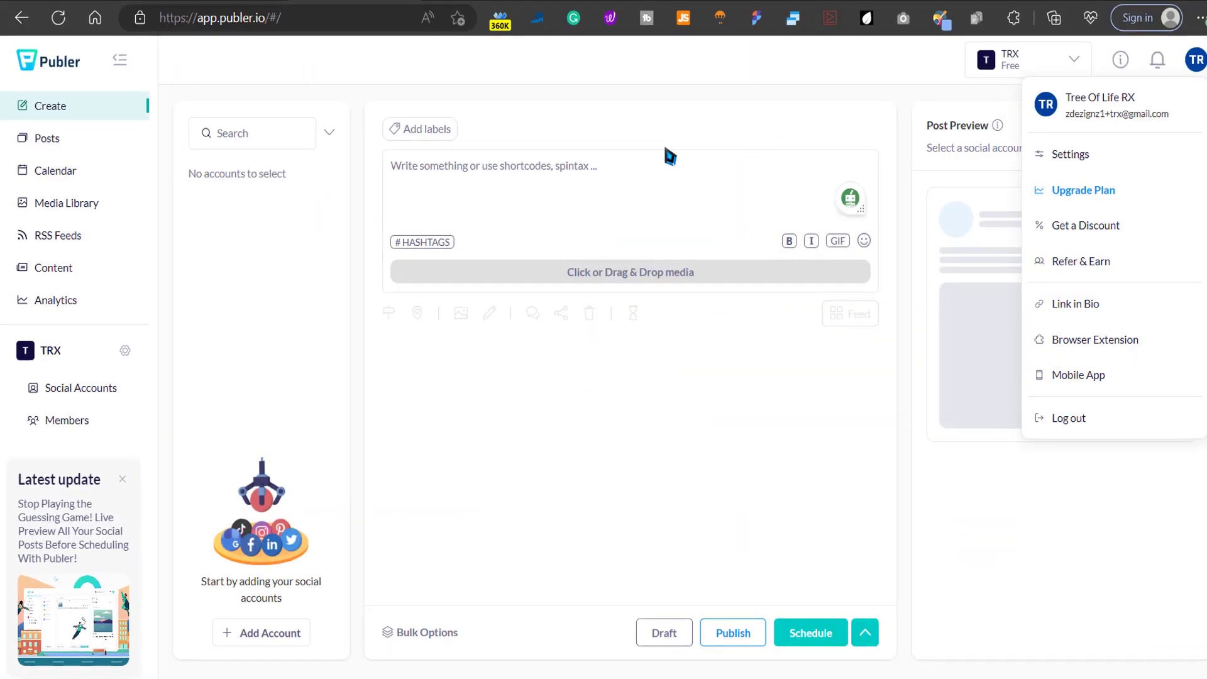
# Dismiss the account menu and show the TRX workspace's Social Accounts page.
pyautogui.click(252, 210)
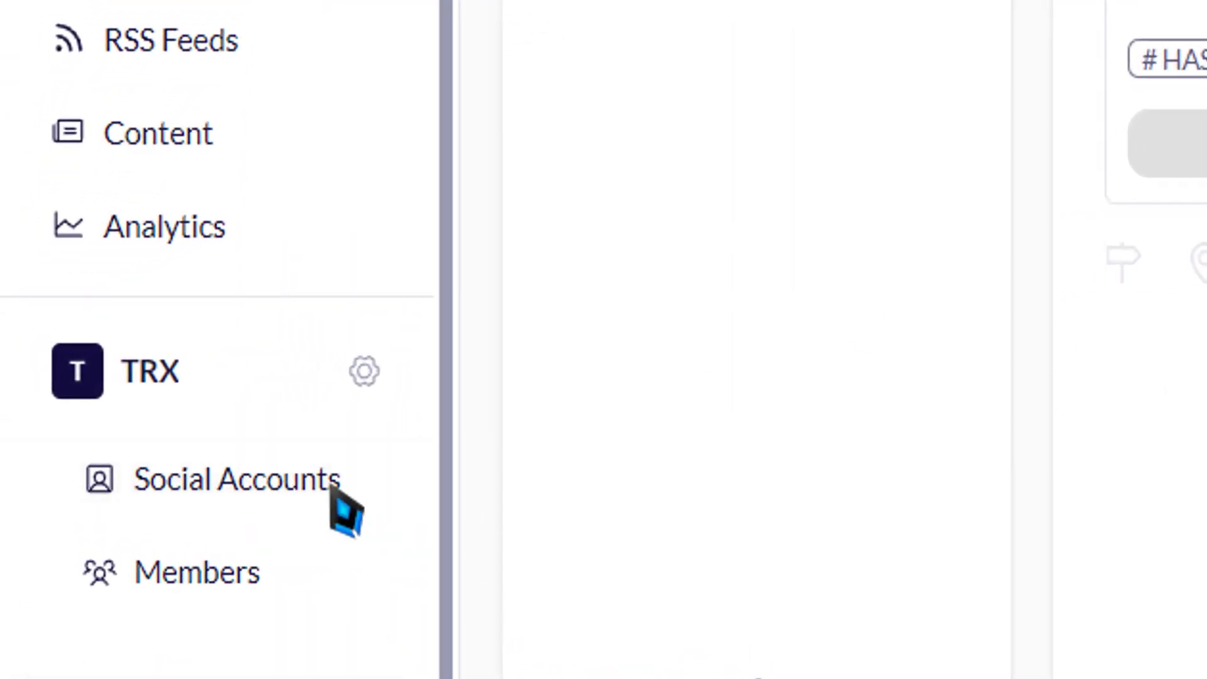
pyautogui.click(269, 491)
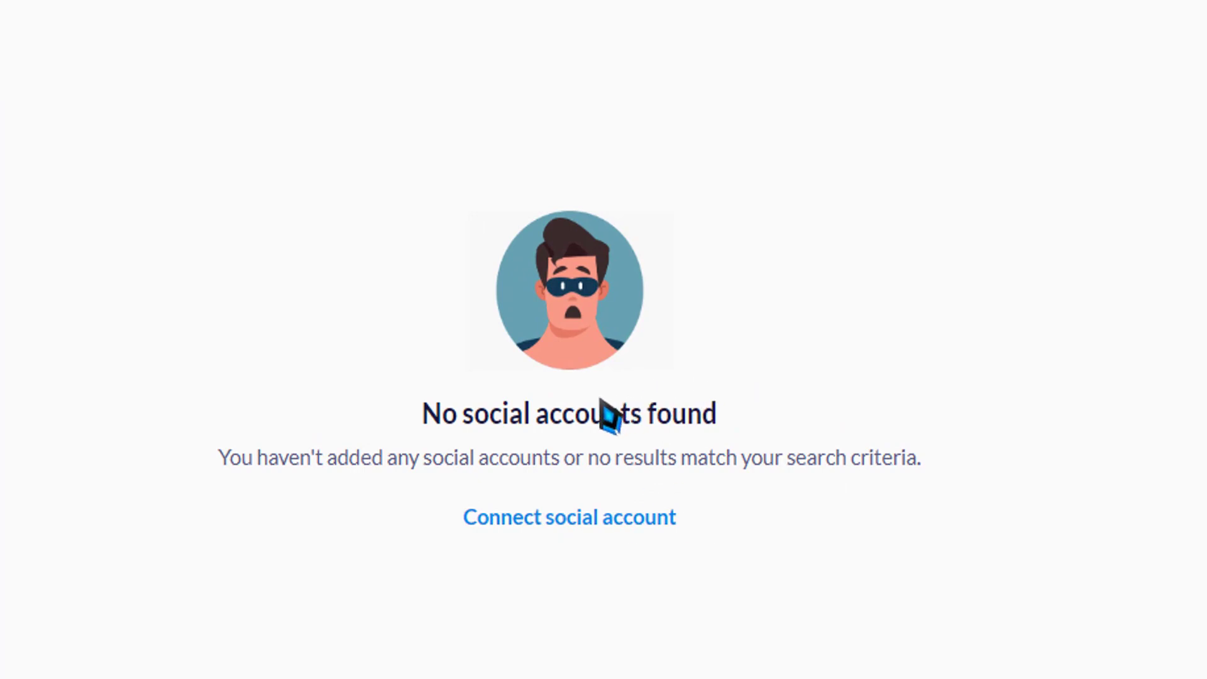
# Connect a Google Business location through Google sign-in, then close the locations dialog.
pyautogui.click(553, 519)
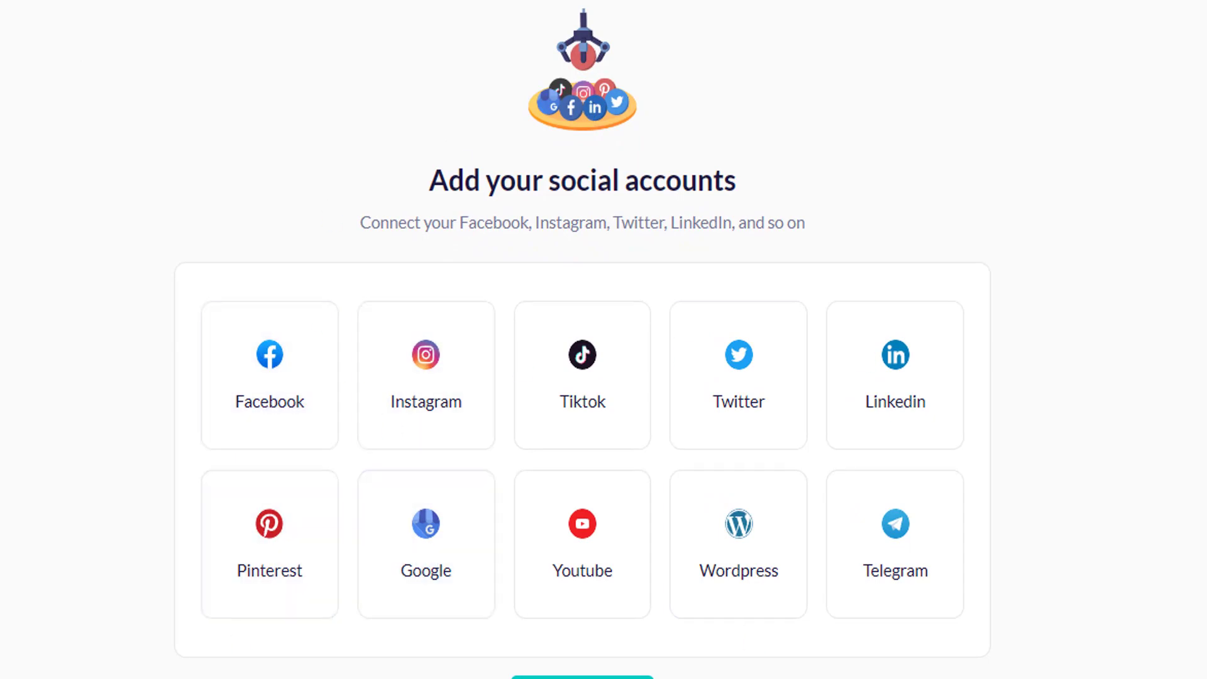
pyautogui.click(430, 550)
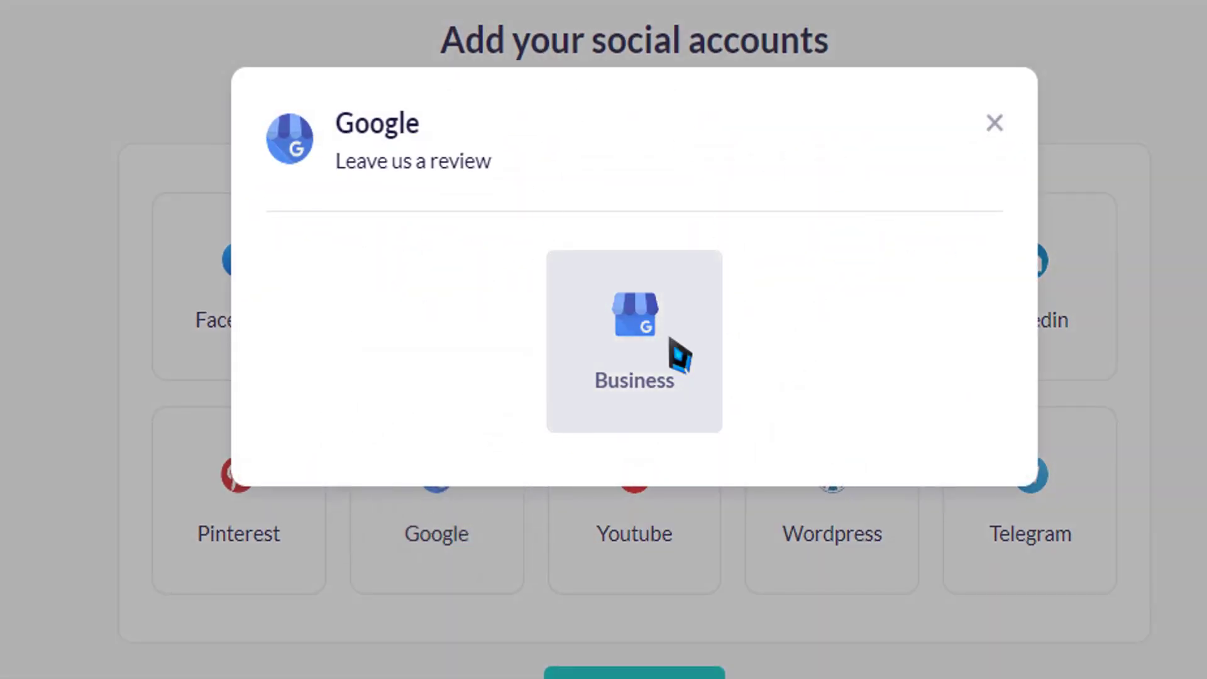
pyautogui.click(641, 337)
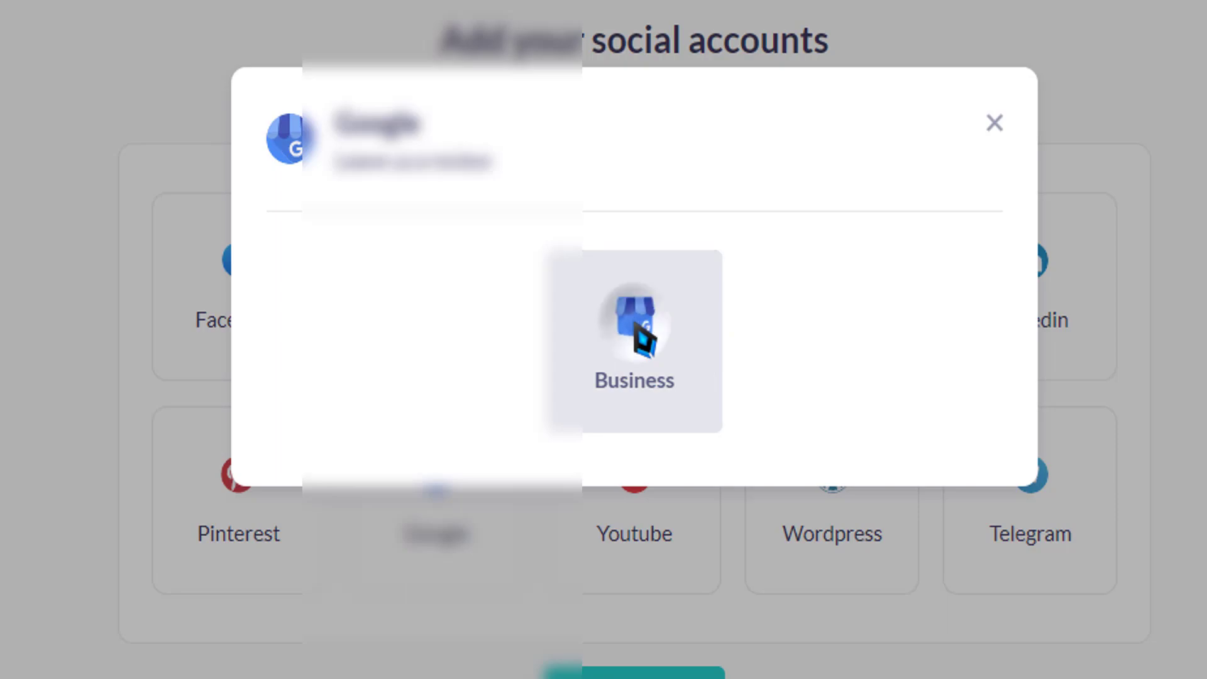
pyautogui.click(644, 340)
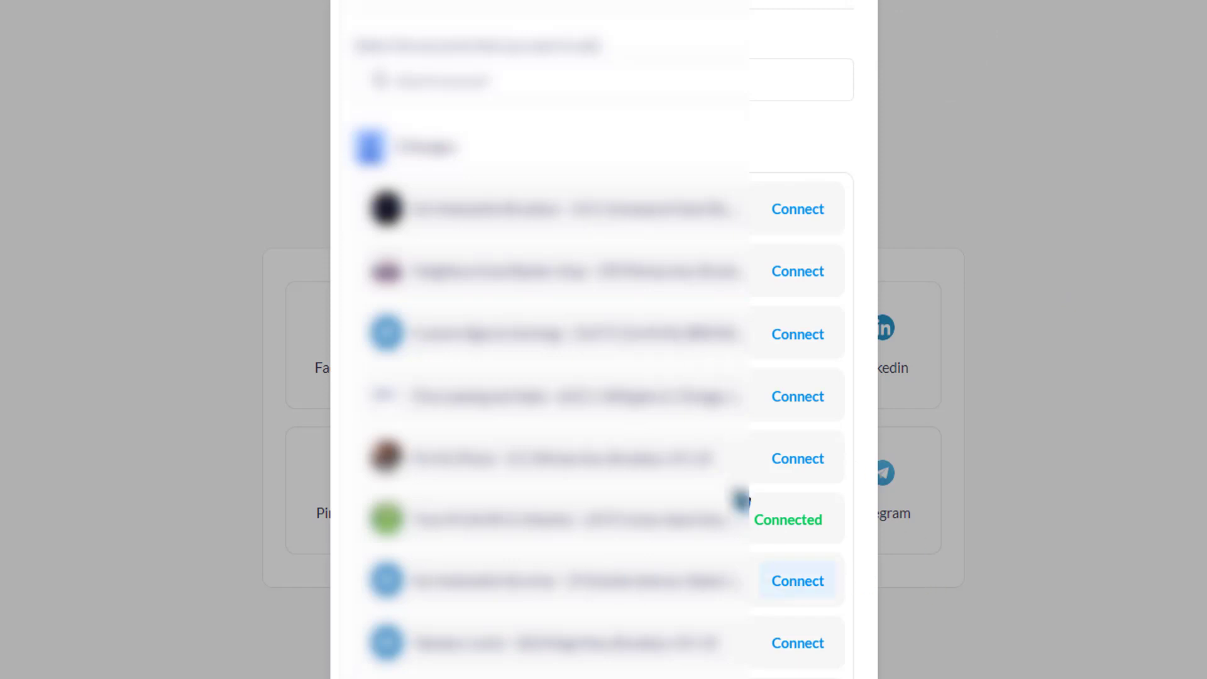
pyautogui.scroll(-6, 741, 499)
pyautogui.scroll(2, 741, 499)
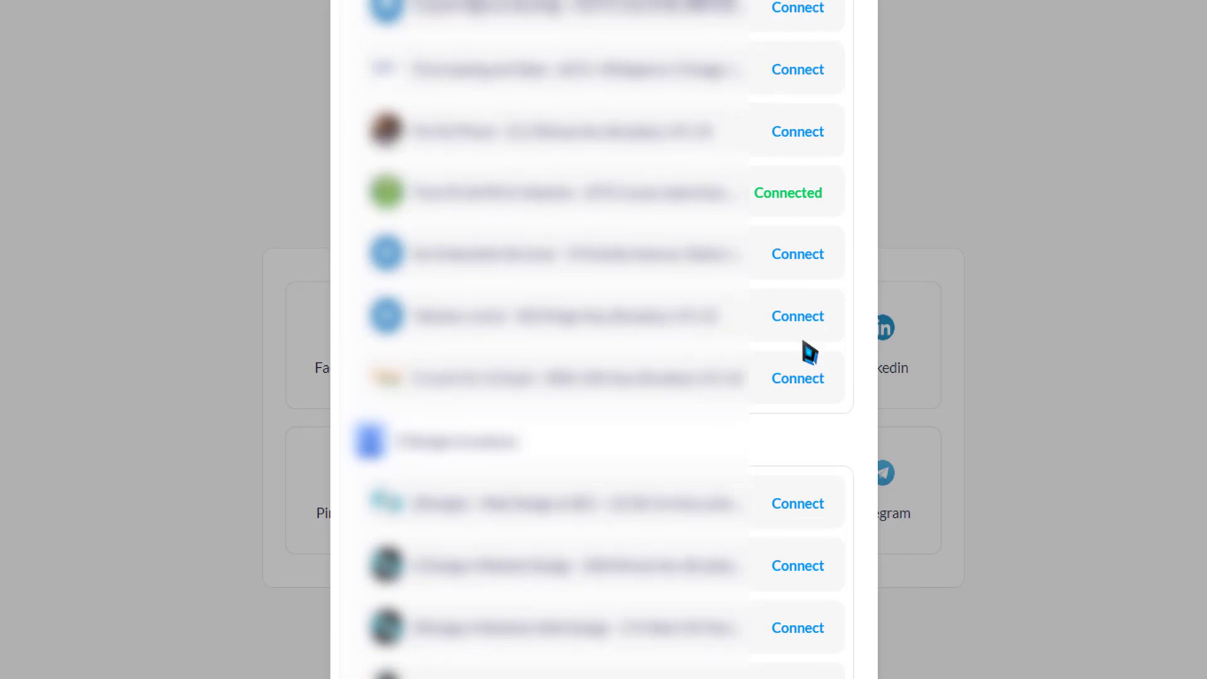
pyautogui.click(1100, 126)
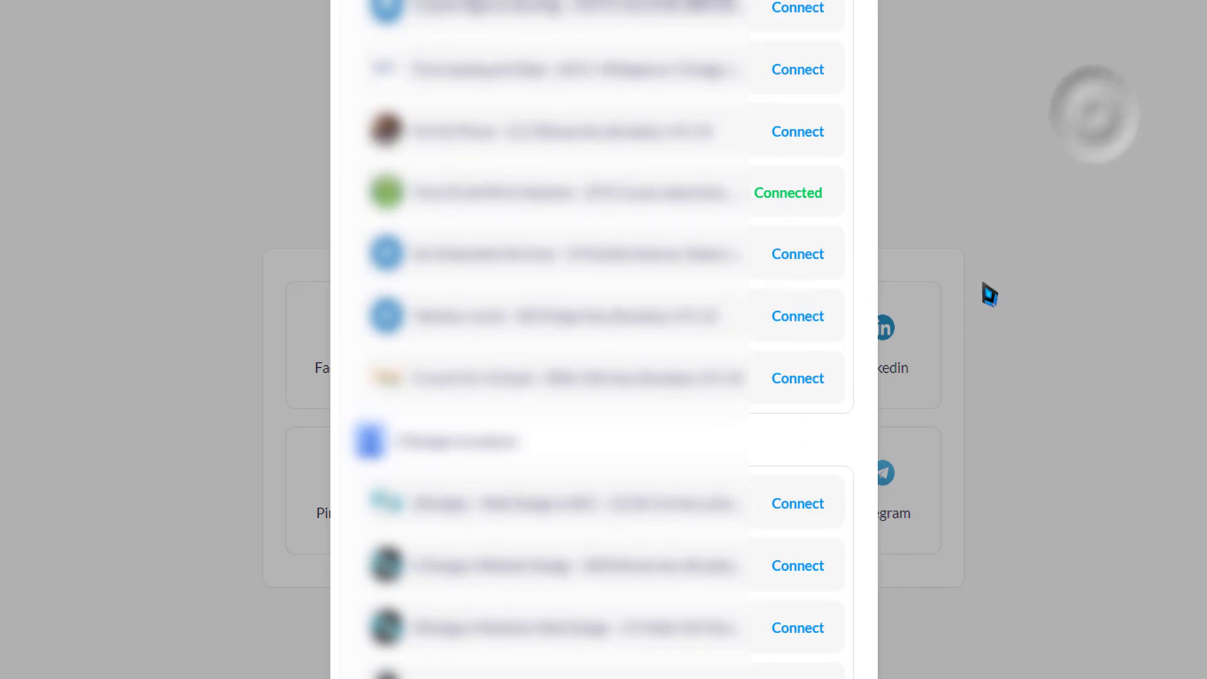
pyautogui.scroll(5, 988, 291)
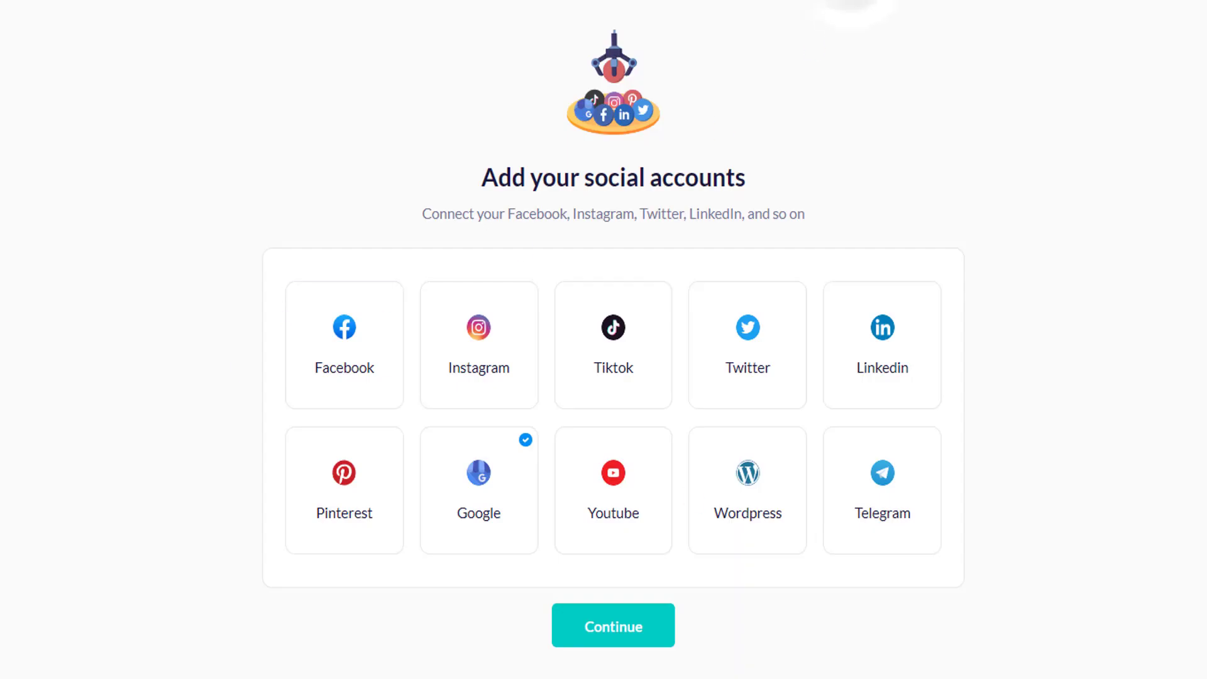
# Select the Tree Of Life RX & Vitamins account as the new post's target.
pyautogui.click(613, 626)
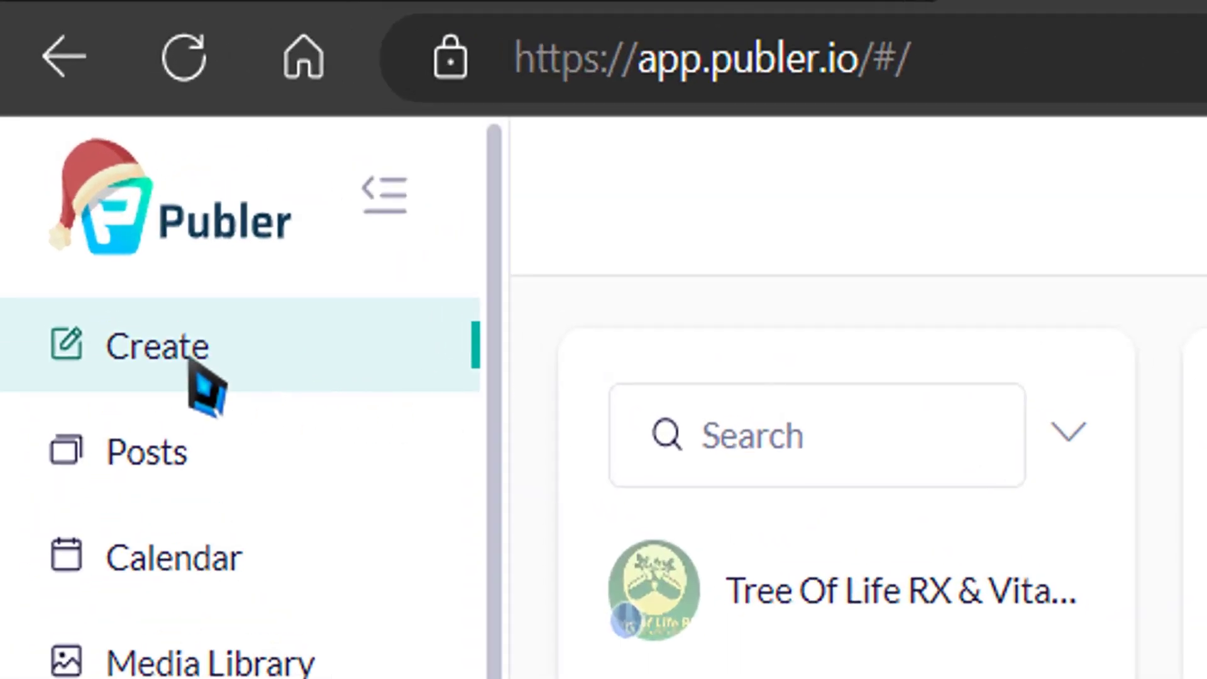
pyautogui.click(168, 365)
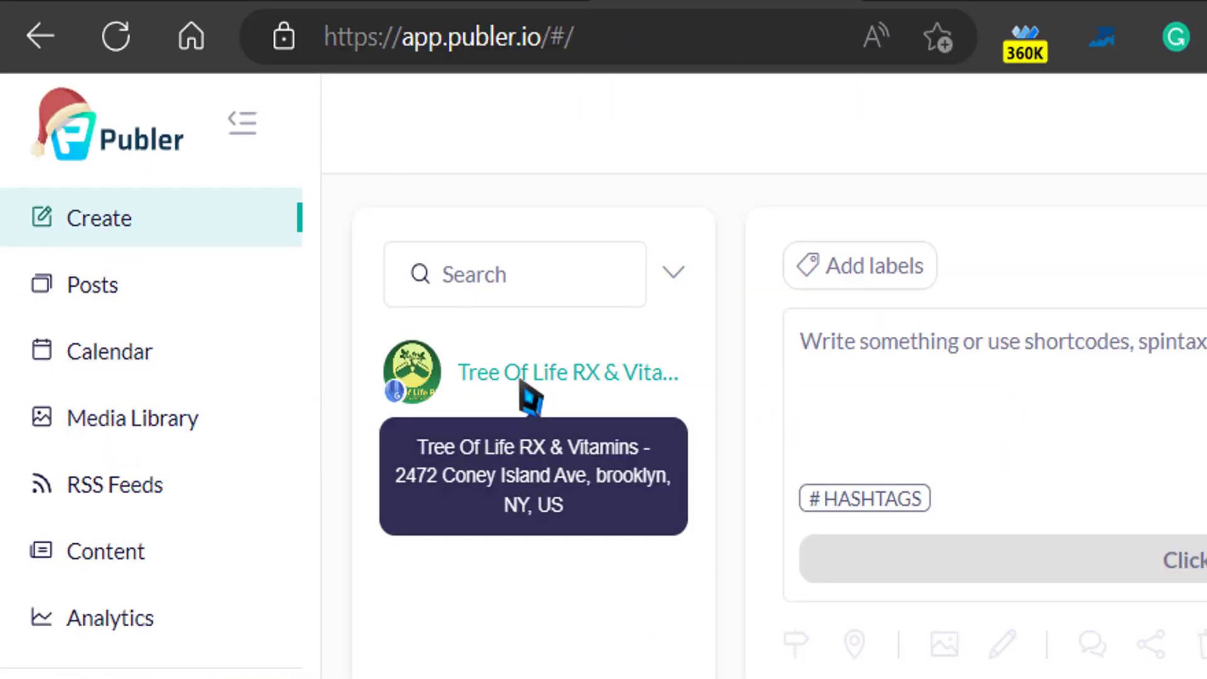
pyautogui.click(522, 388)
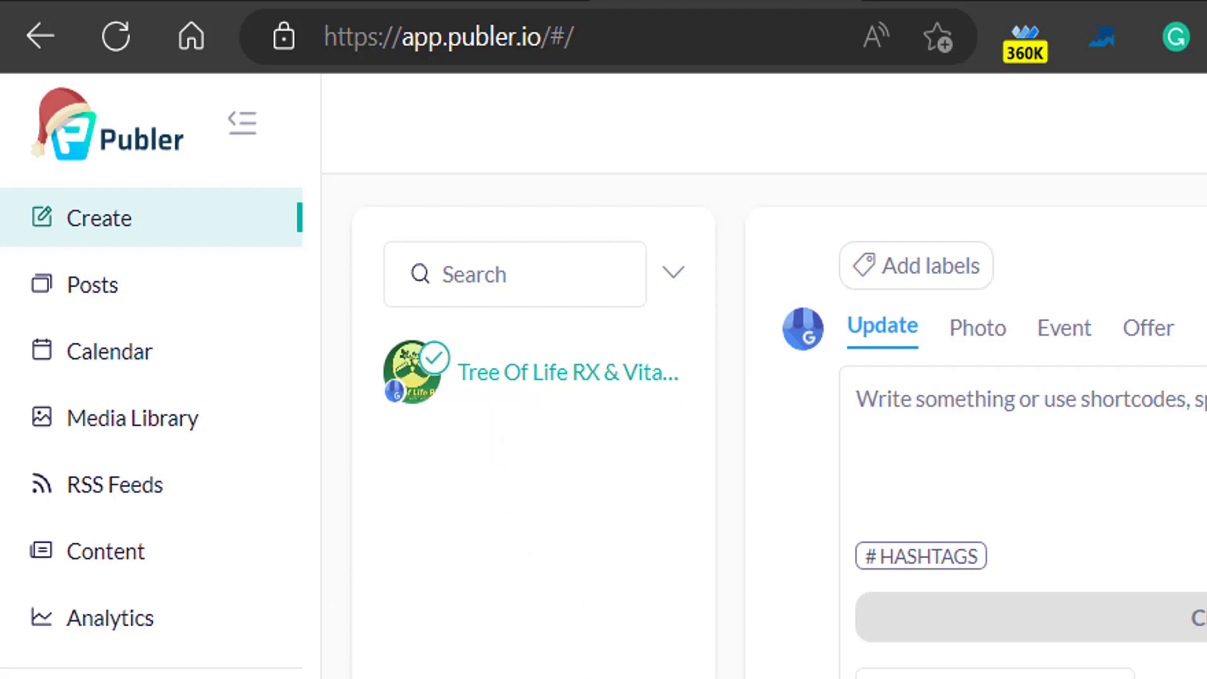
# Grab the prepared pharmacy text in WordCounter and focus the Publer post box.
pyautogui.click(429, 289)
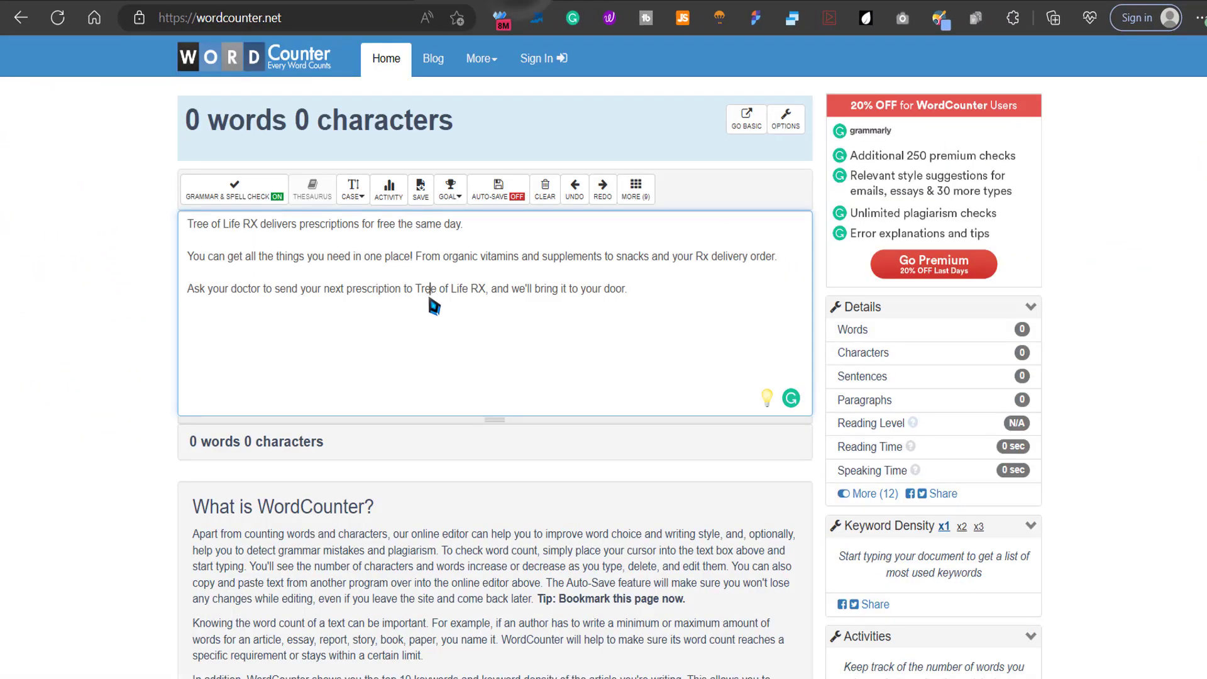
pyautogui.hotkey('ctrl', 'a')
pyautogui.hotkey('ctrl', 'c')
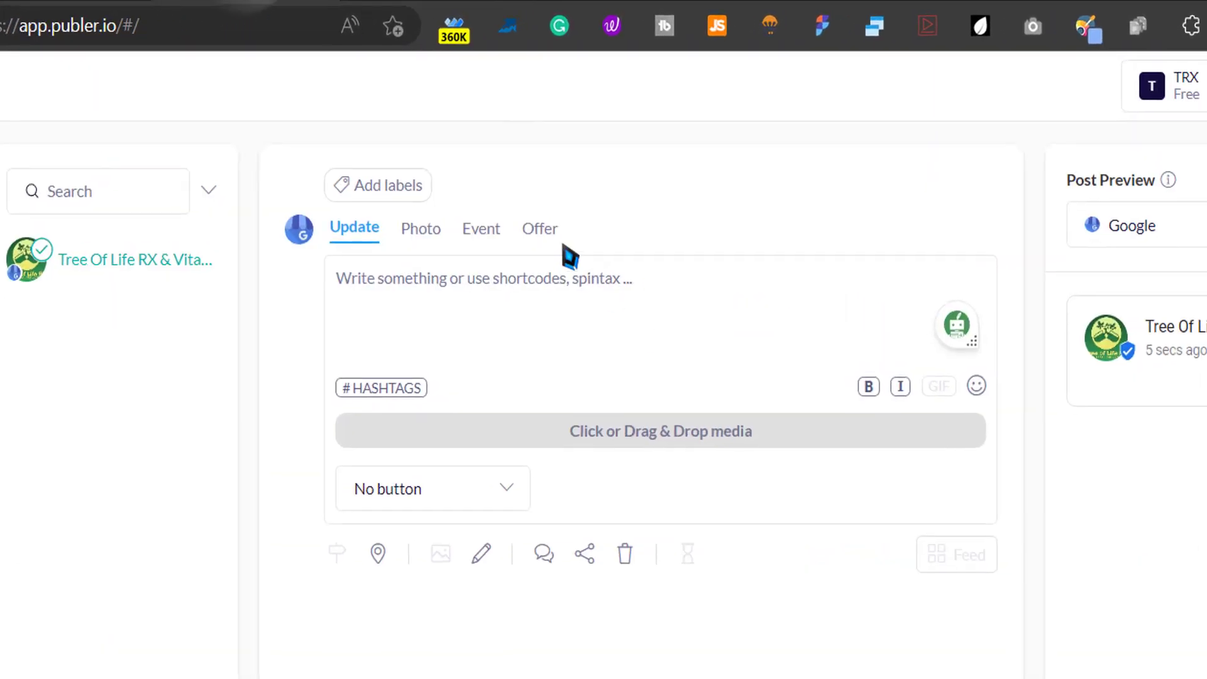
pyautogui.click(520, 286)
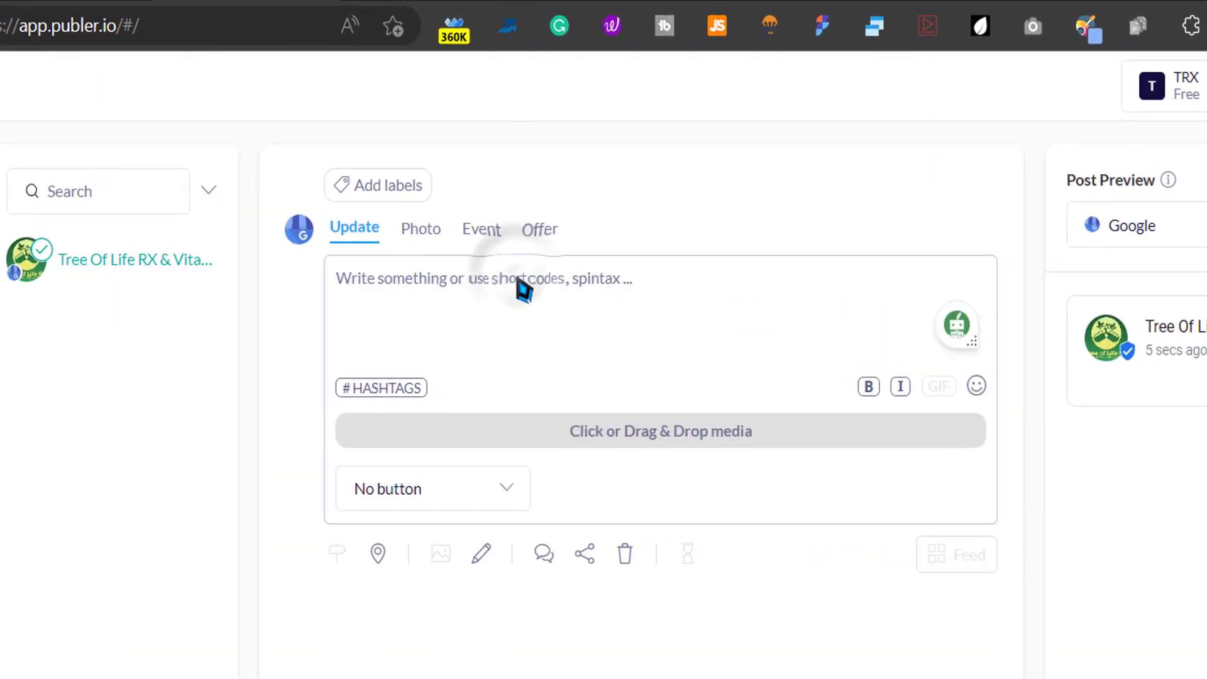
# Paste the pharmacy text and attach the pharmacist photo, replacing the mistaken Hanukkah image.
pyautogui.hotkey('ctrl', 'v')
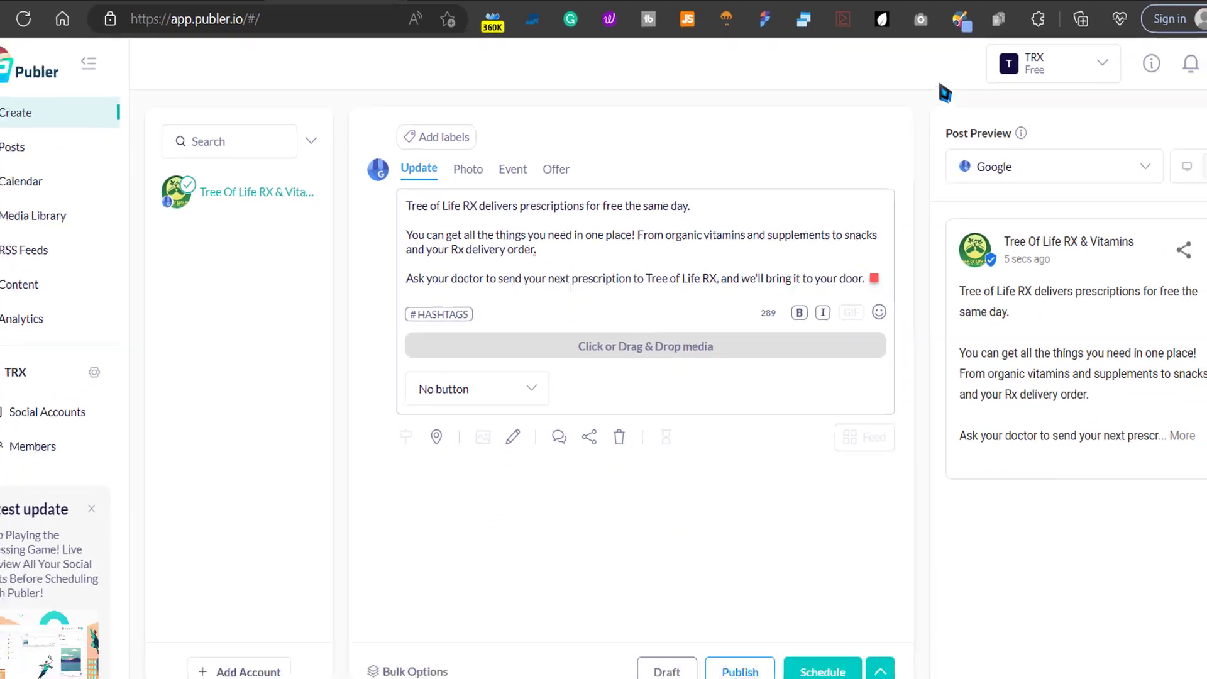
pyautogui.hotkey('ctrl', 'j')
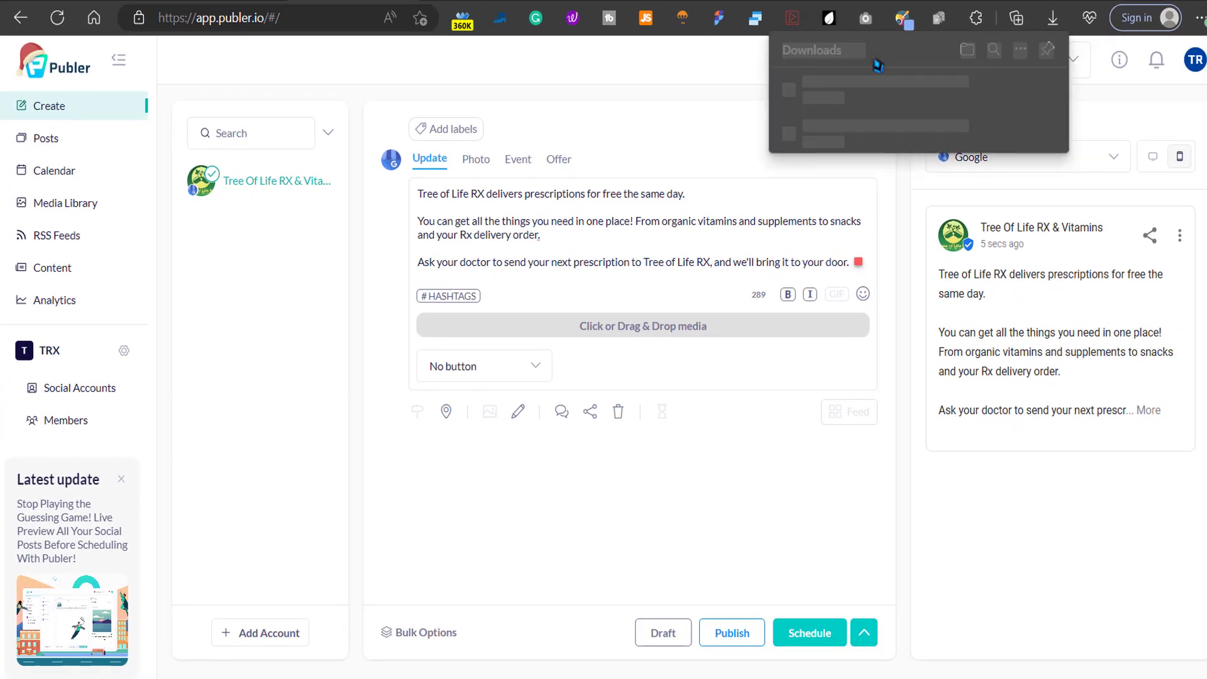
pyautogui.moveTo(884, 94); pyautogui.dragTo(640, 327)
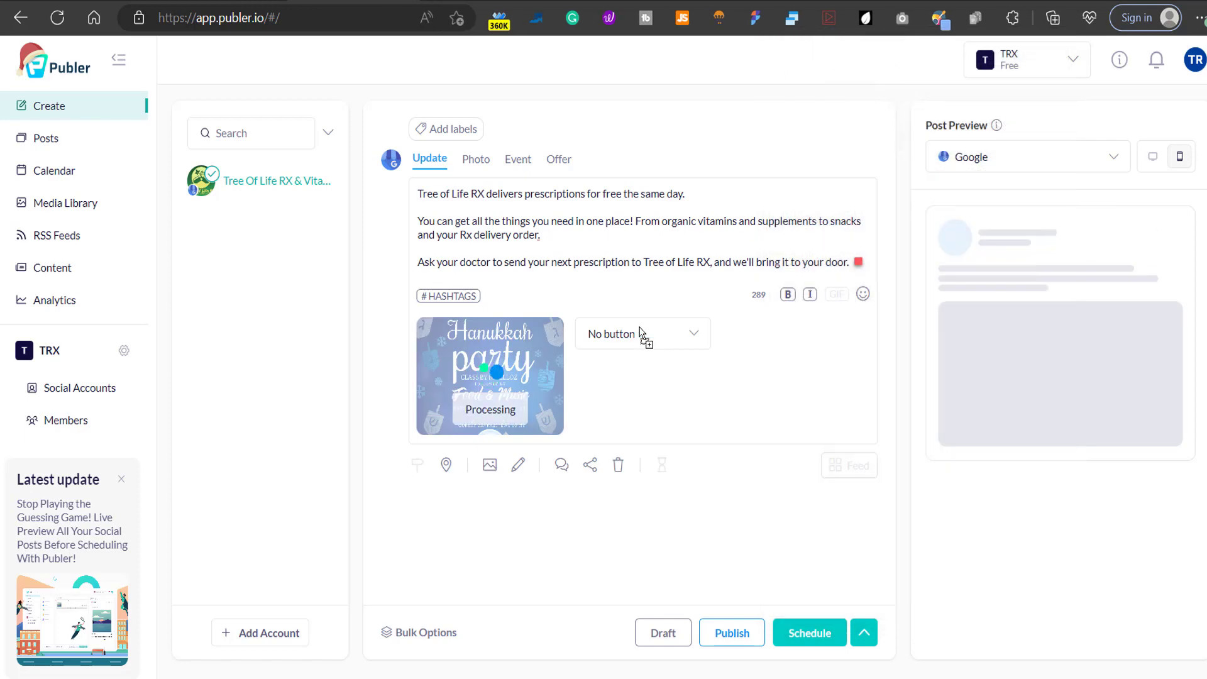
pyautogui.click(548, 325)
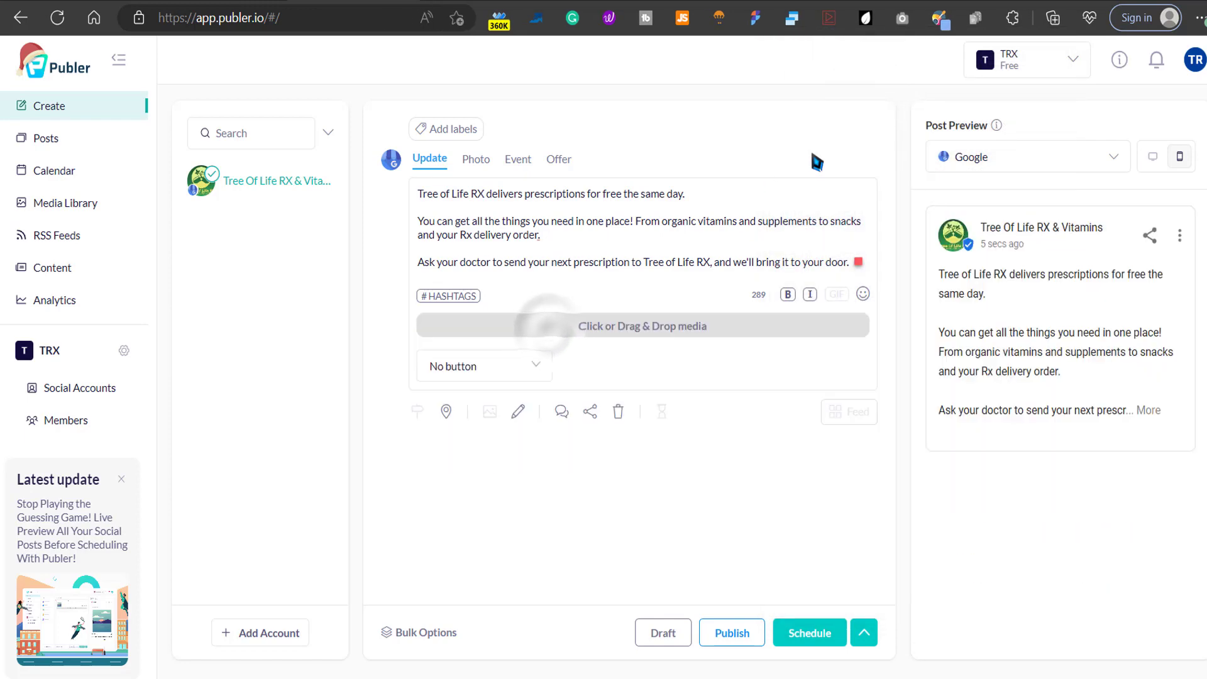
pyautogui.hotkey('ctrl', 'j')
pyautogui.moveTo(886, 132); pyautogui.dragTo(639, 324)
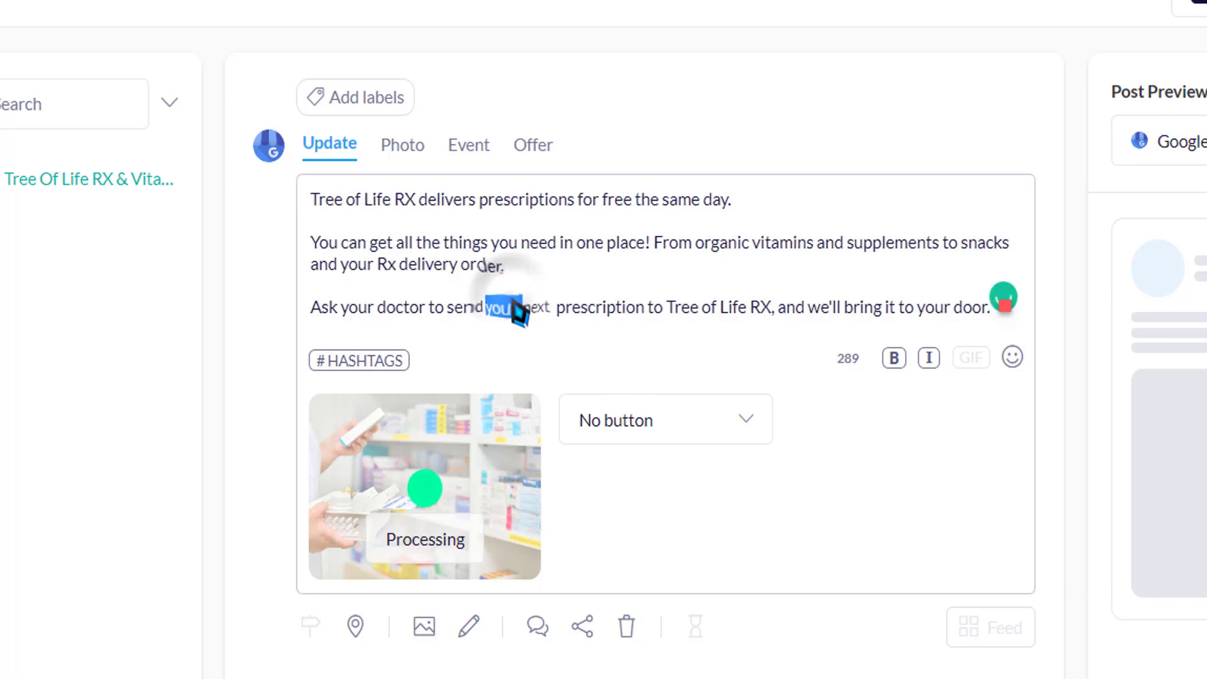
pyautogui.tripleClick(519, 311)
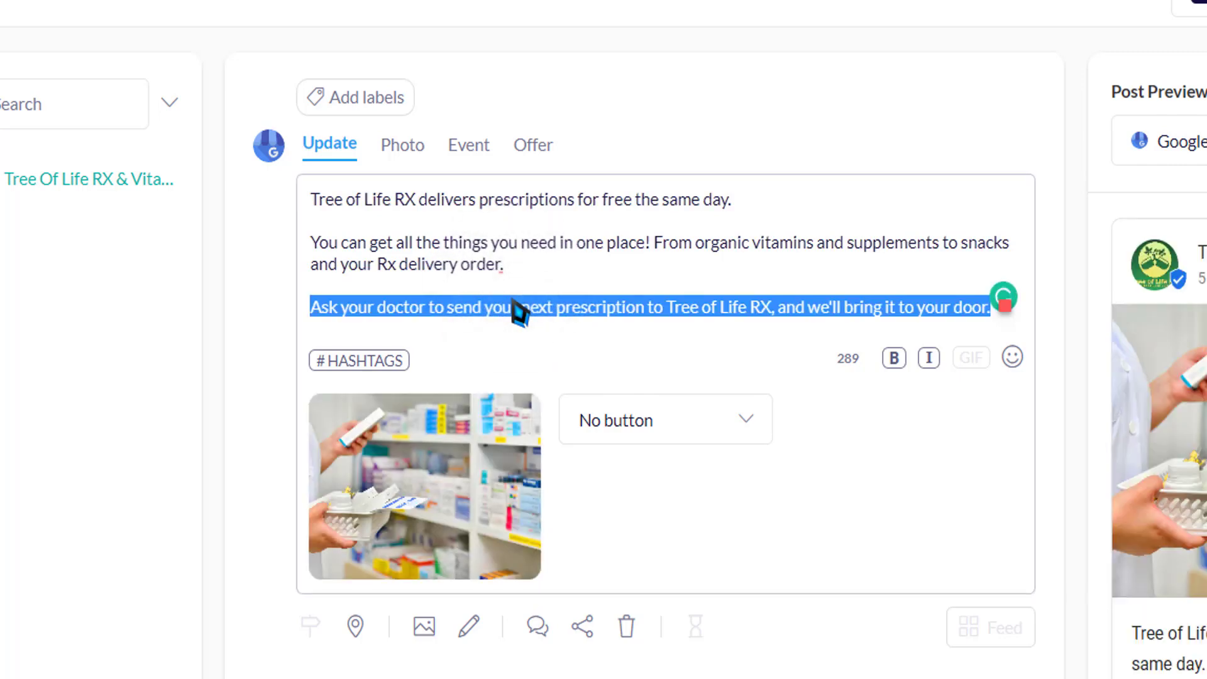
pyautogui.tripleClick(477, 265)
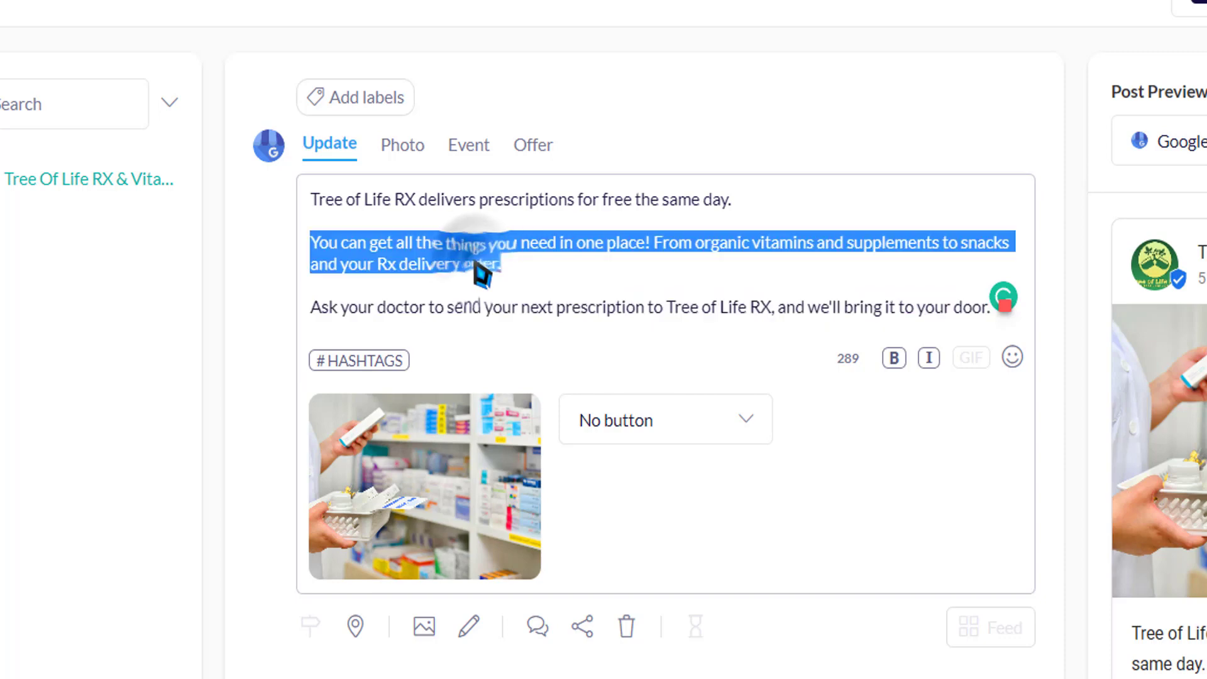
pyautogui.doubleClick(477, 265)
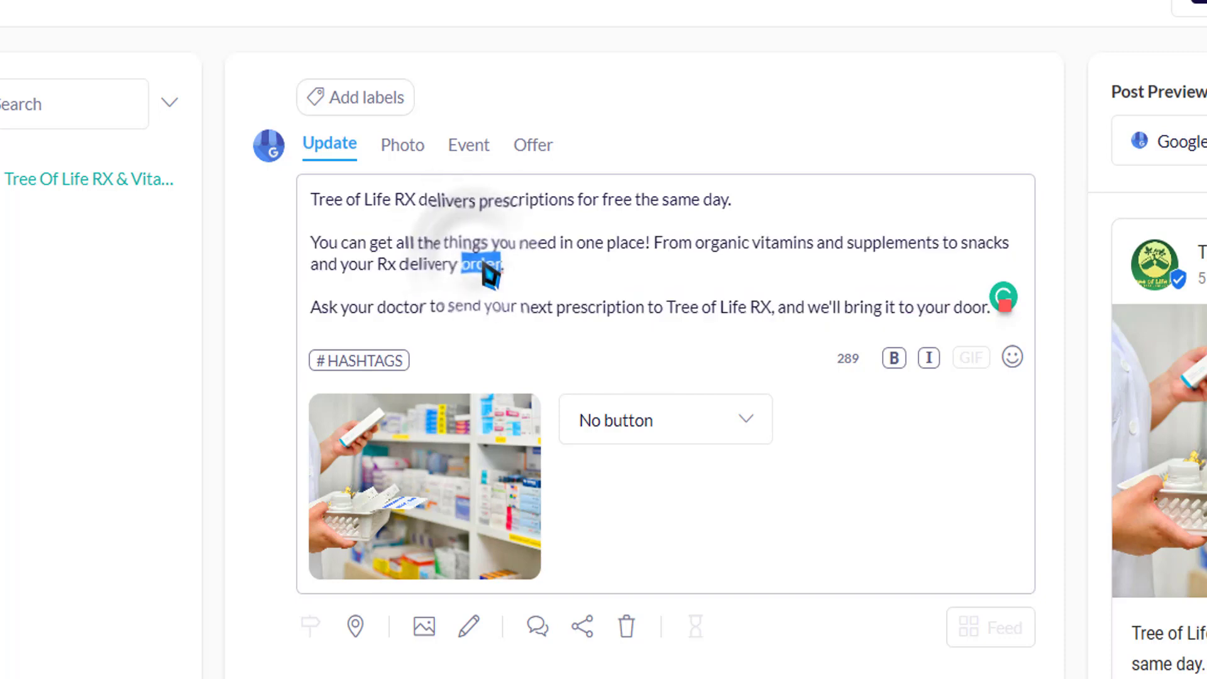
pyautogui.tripleClick(483, 266)
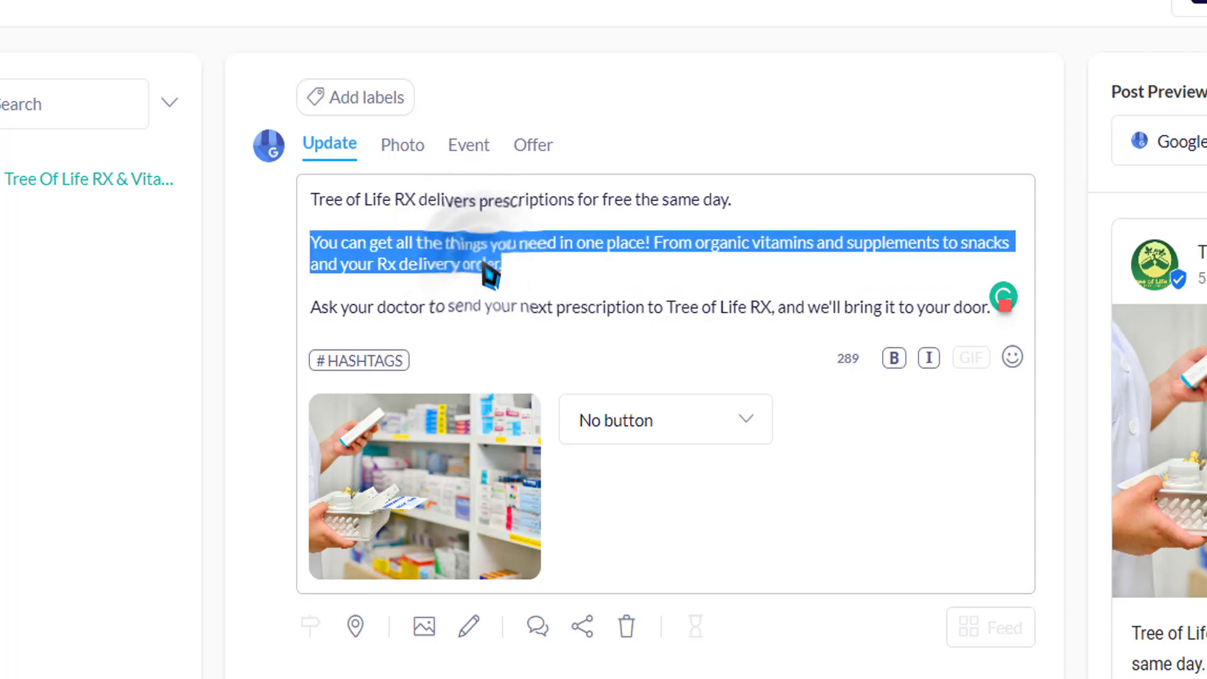
pyautogui.click(439, 266)
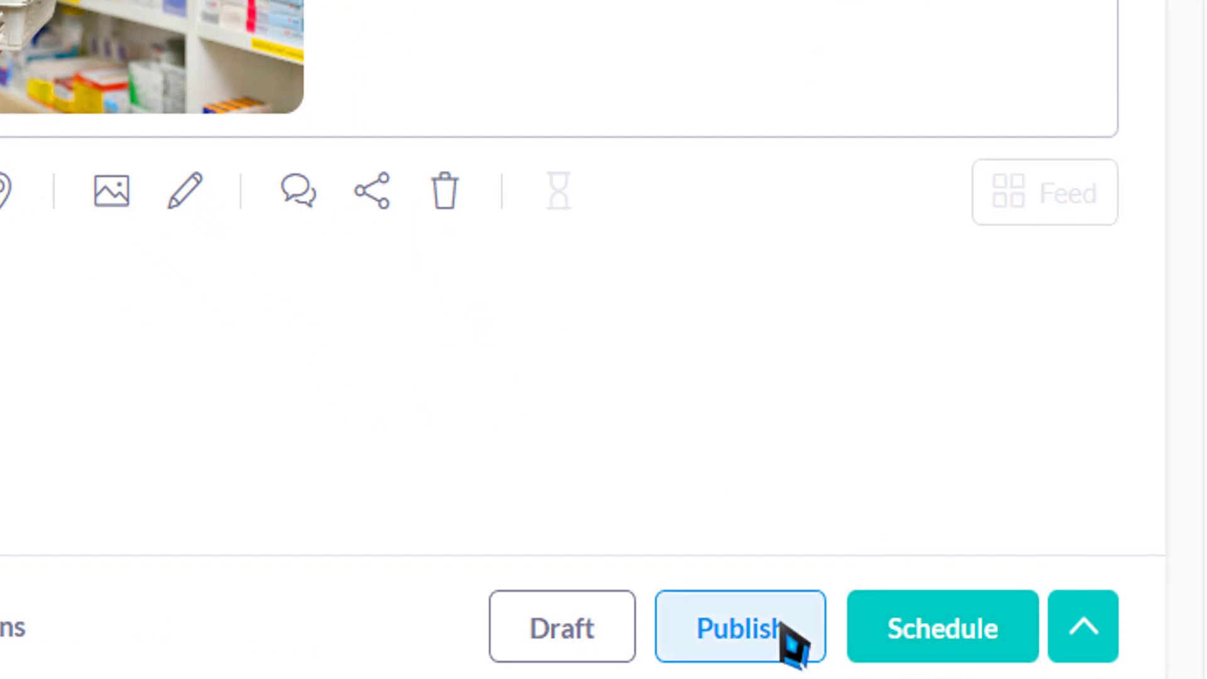
# Schedule the pharmacy post for Tuesday, Dec 27 at 10:38.
pyautogui.click(893, 632)
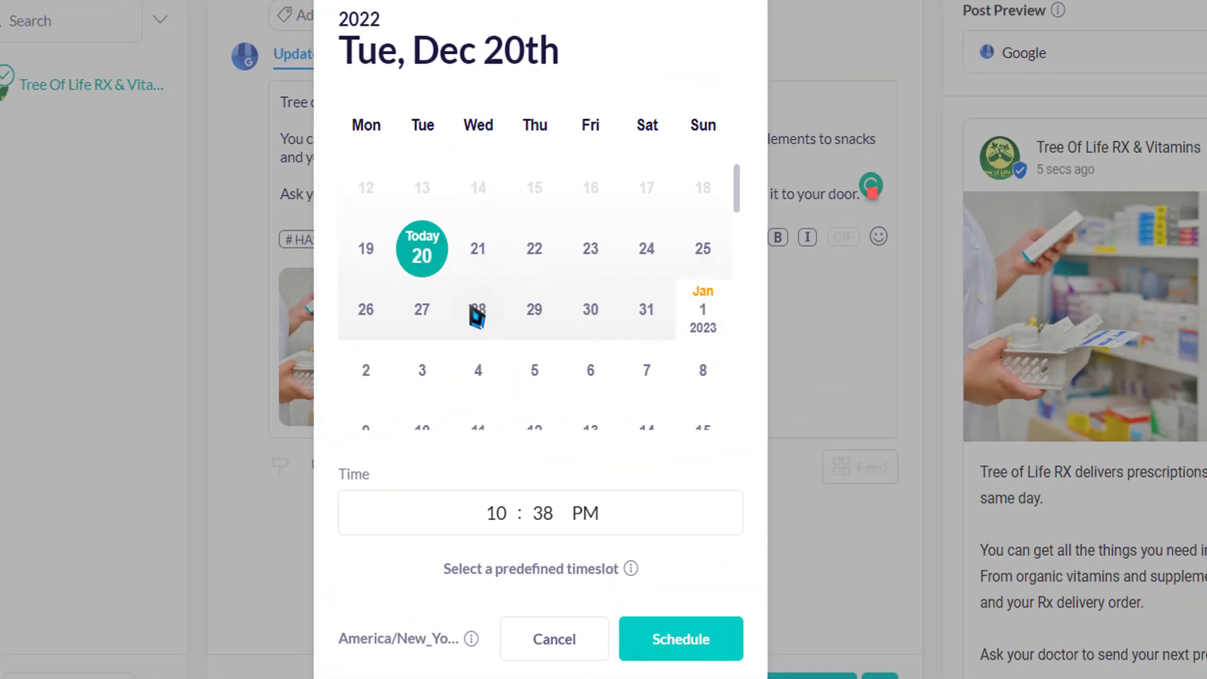
pyautogui.click(418, 312)
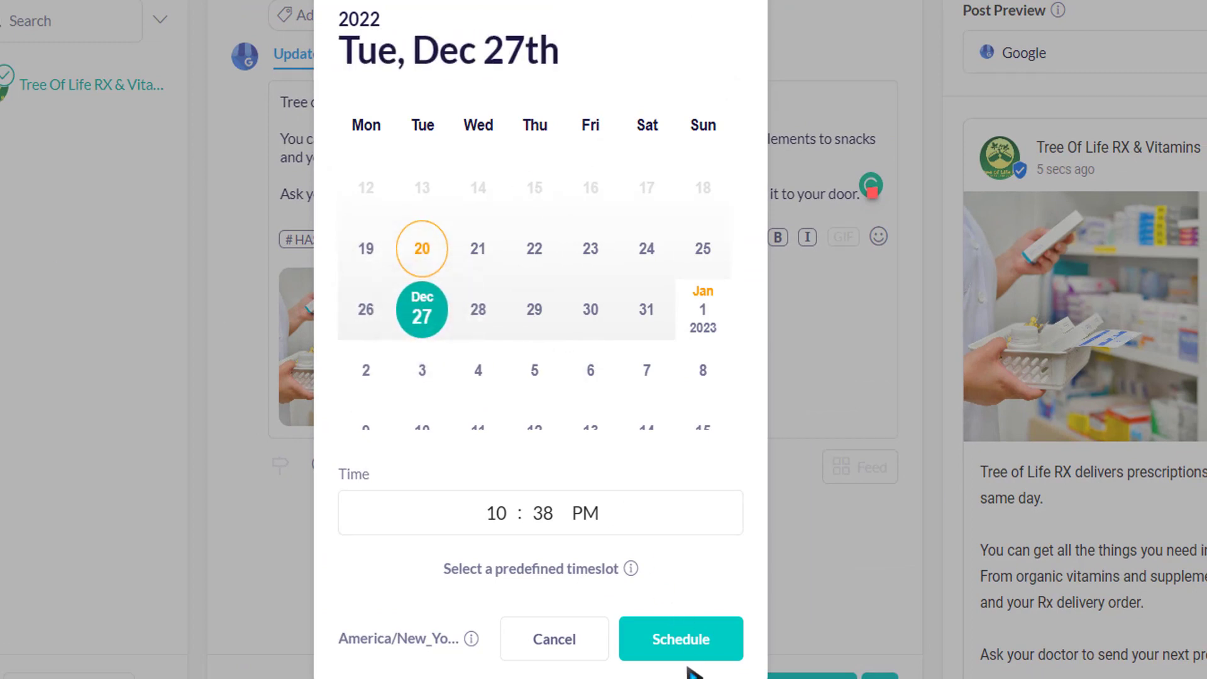
pyautogui.click(496, 514)
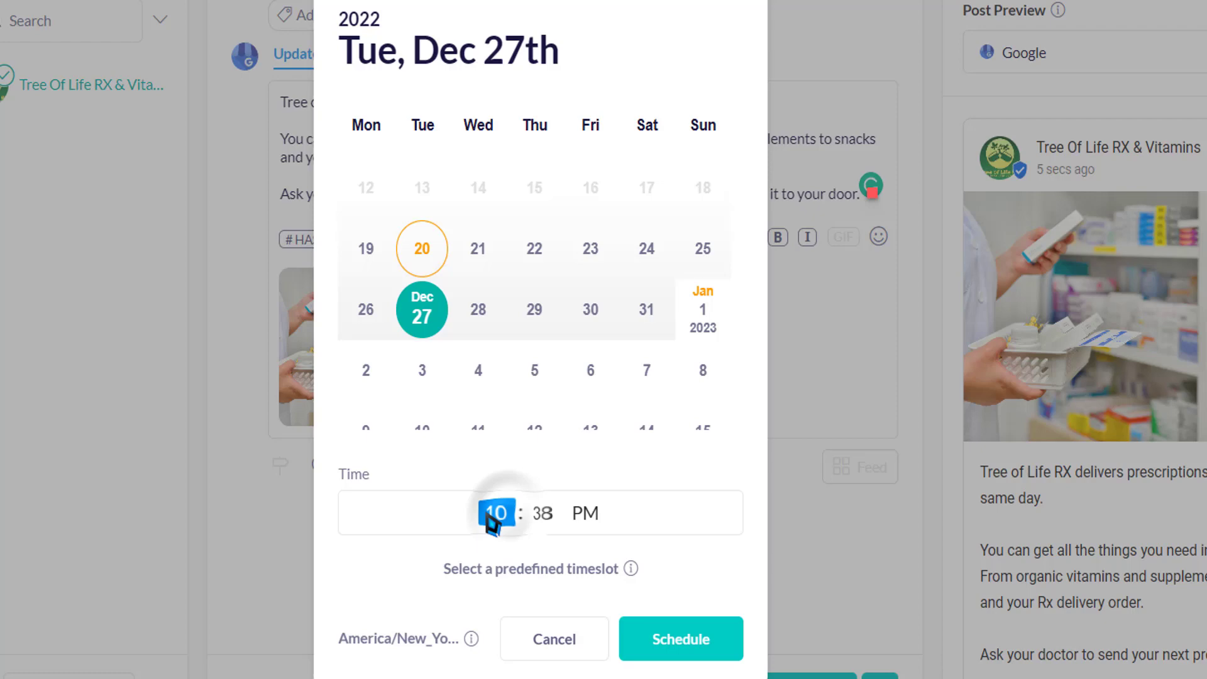
pyautogui.click(586, 513)
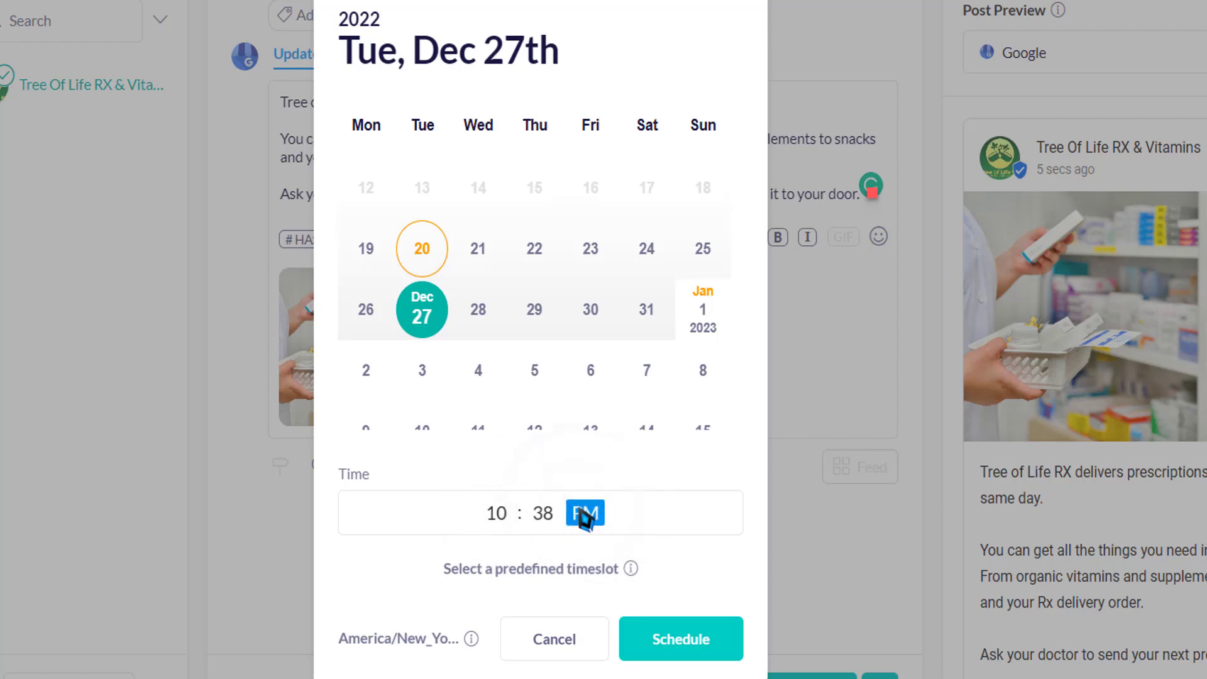
pyautogui.click(680, 639)
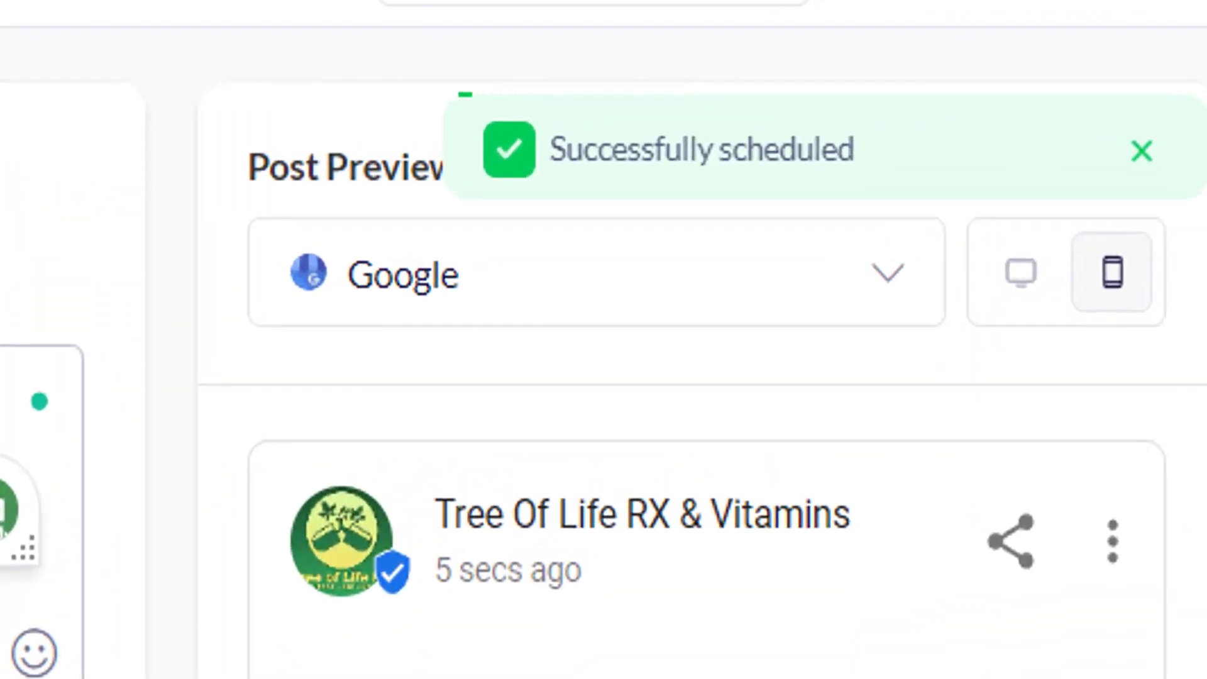
# Find the Dec 27 post in Posts, open it for editing, and show its call-to-action button options.
pyautogui.click(52, 138)
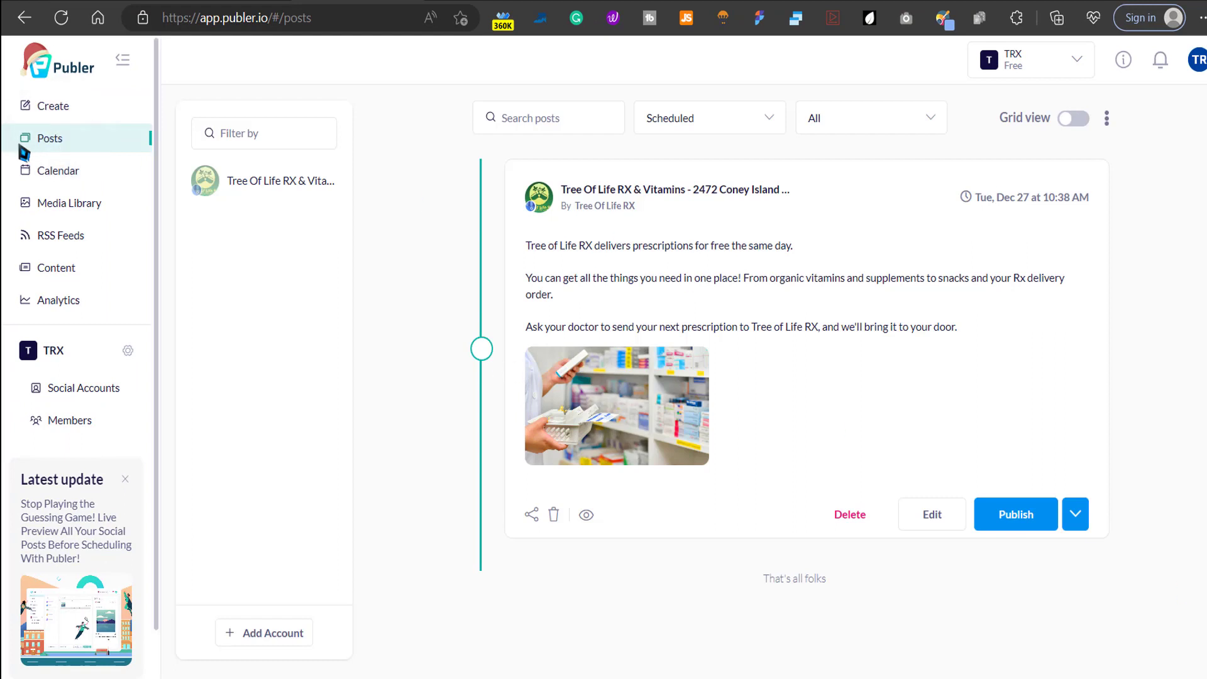
pyautogui.click(49, 171)
pyautogui.moveTo(348, 284)
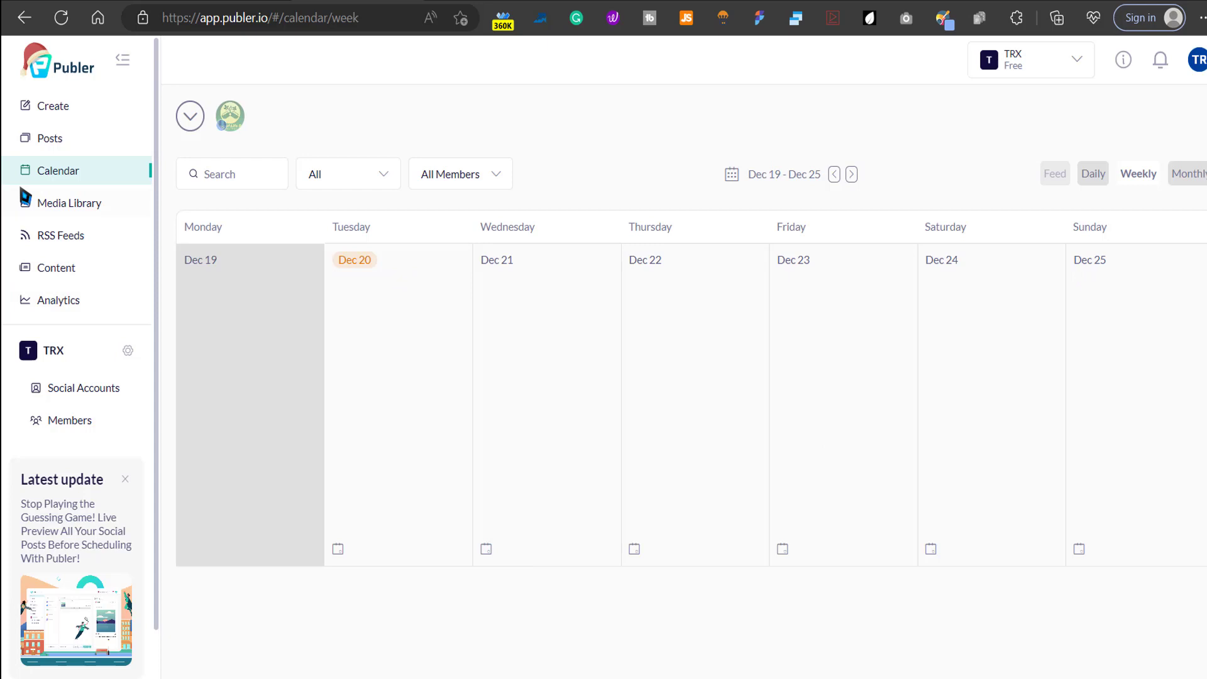
pyautogui.click(49, 139)
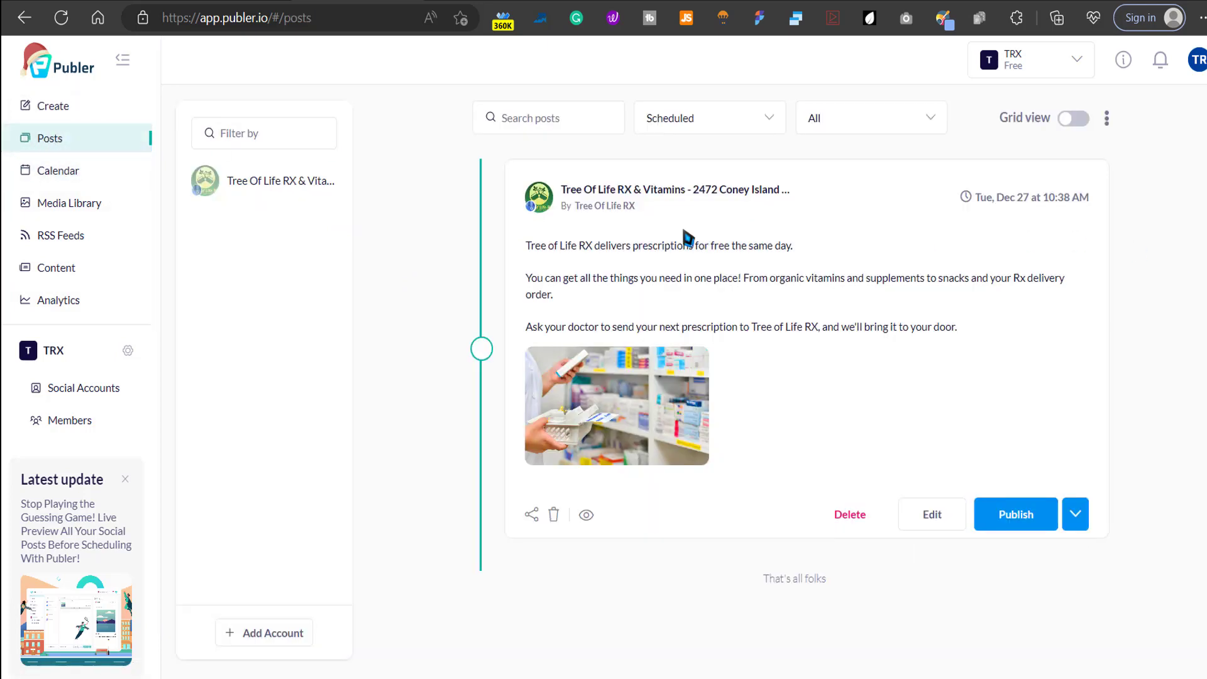
pyautogui.click(604, 247)
pyautogui.click(782, 428)
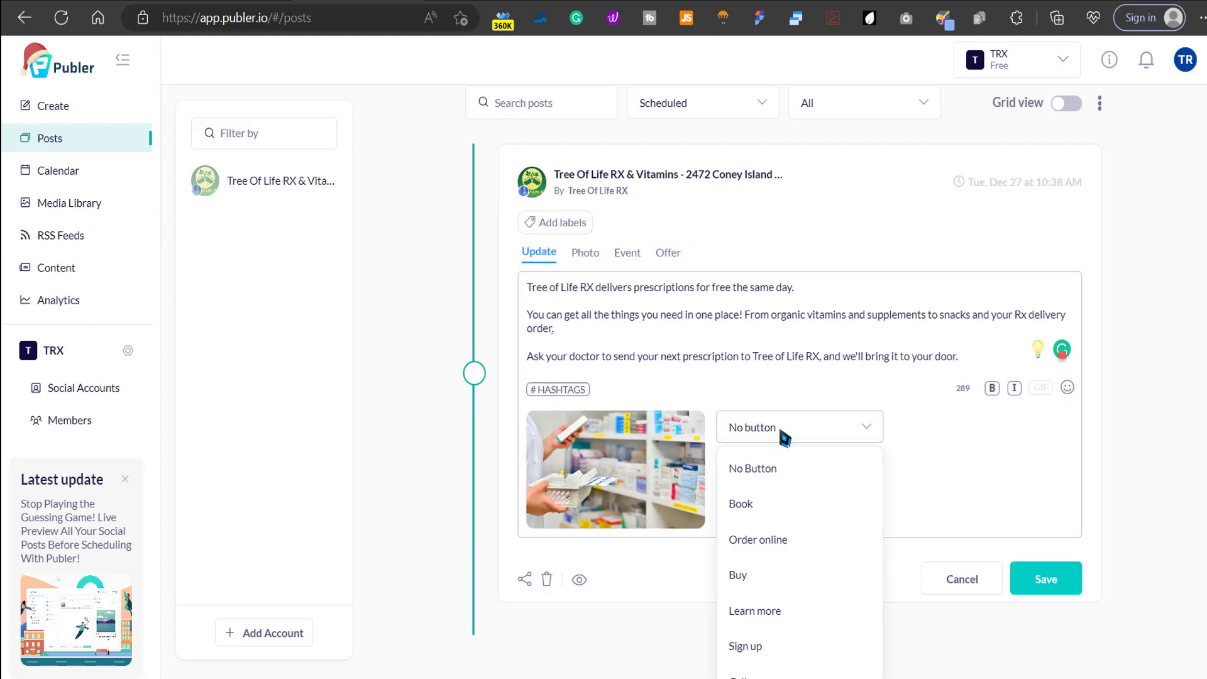